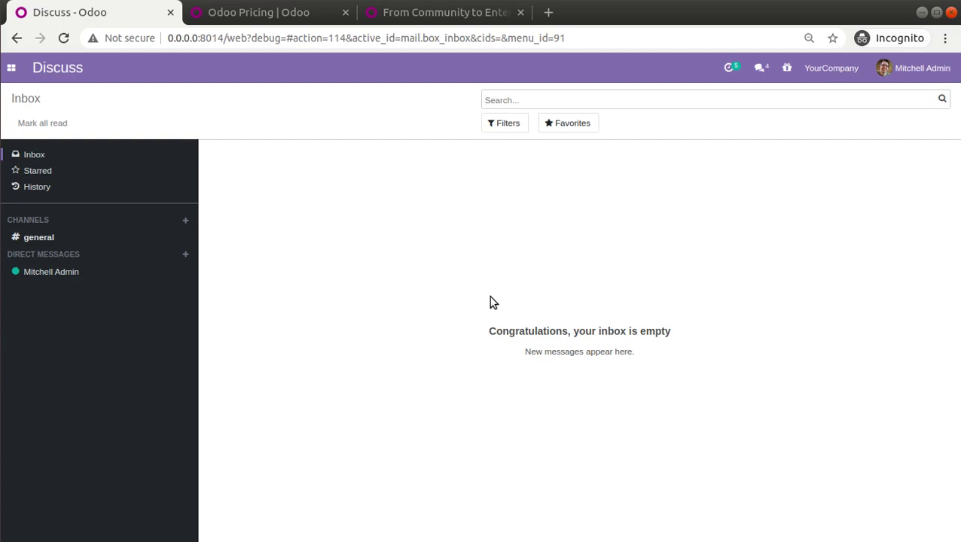
Switch from the Discuss inbox to the 'Odoo Pricing | Odoo' browser tab.
left_click(258, 15)
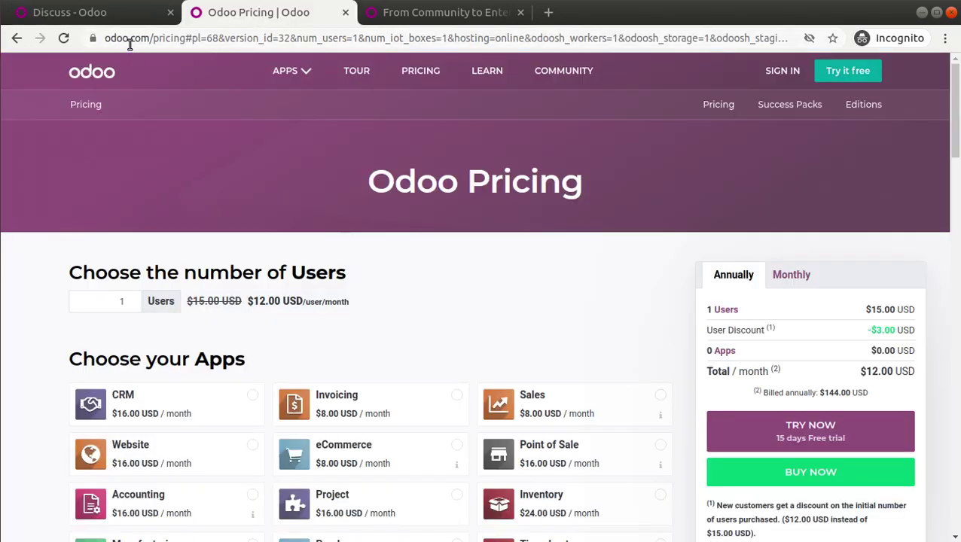
Choose On-Premise as the pricing hosting type, then return to the Discuss inbox.
left_click_drag(954, 162, 958, 358)
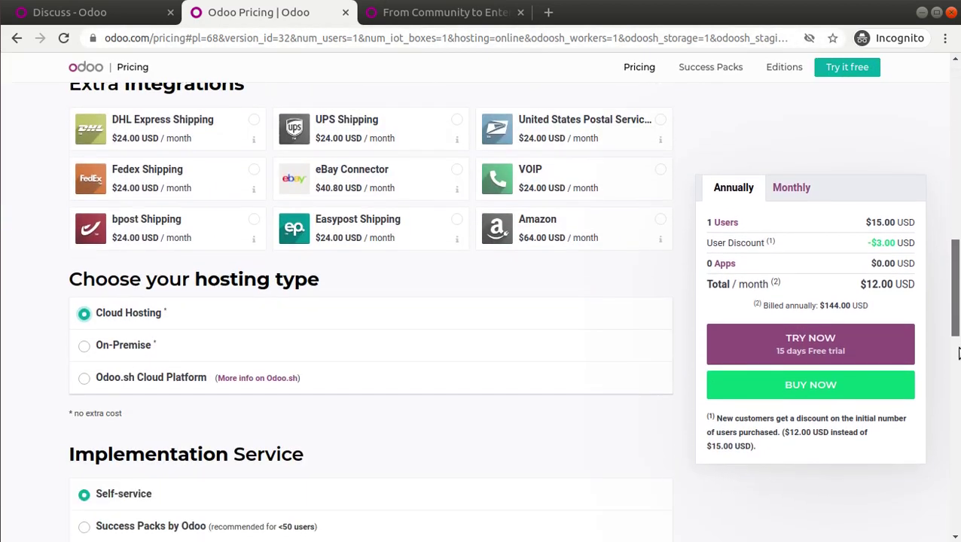
left_click(113, 347)
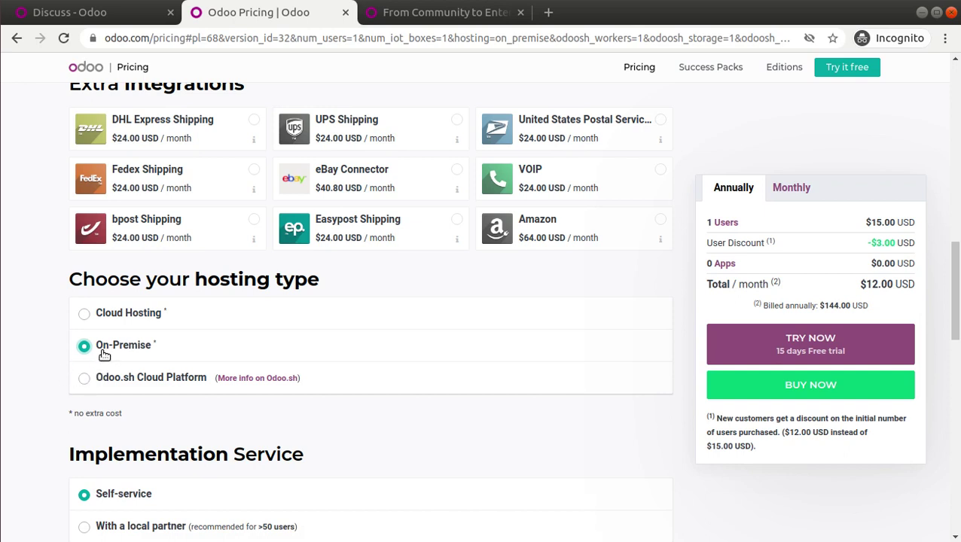
left_click(59, 21)
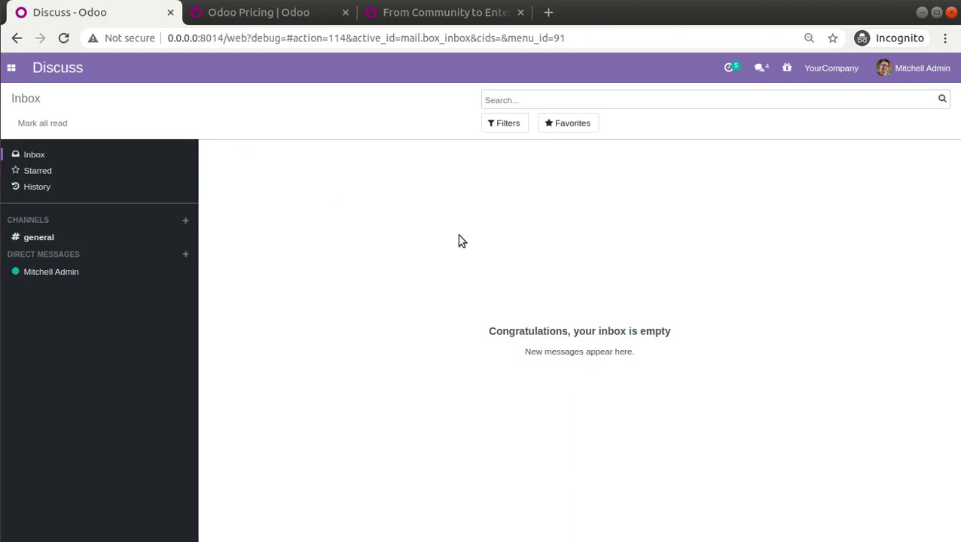
left_click(3, 44)
left_click(414, 15)
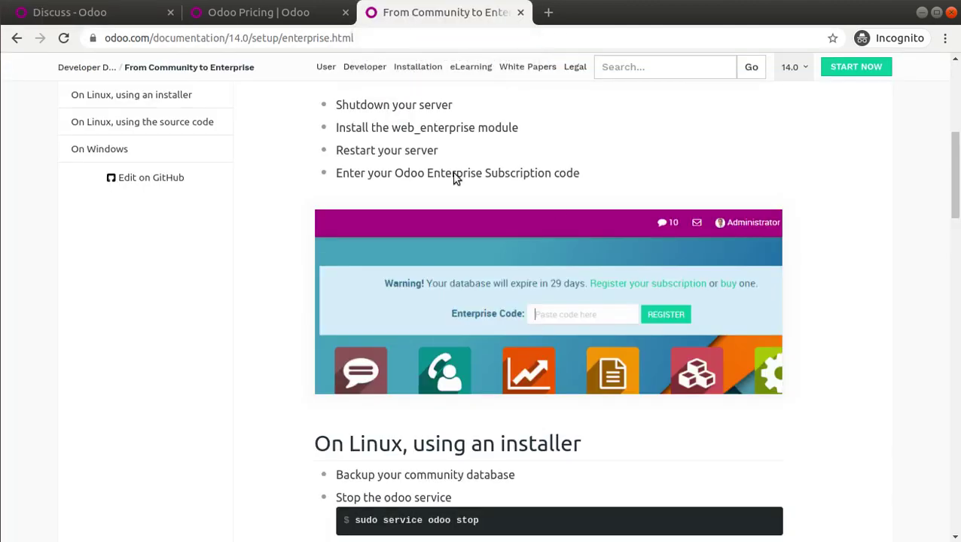
scroll(955, 226, "up", 5)
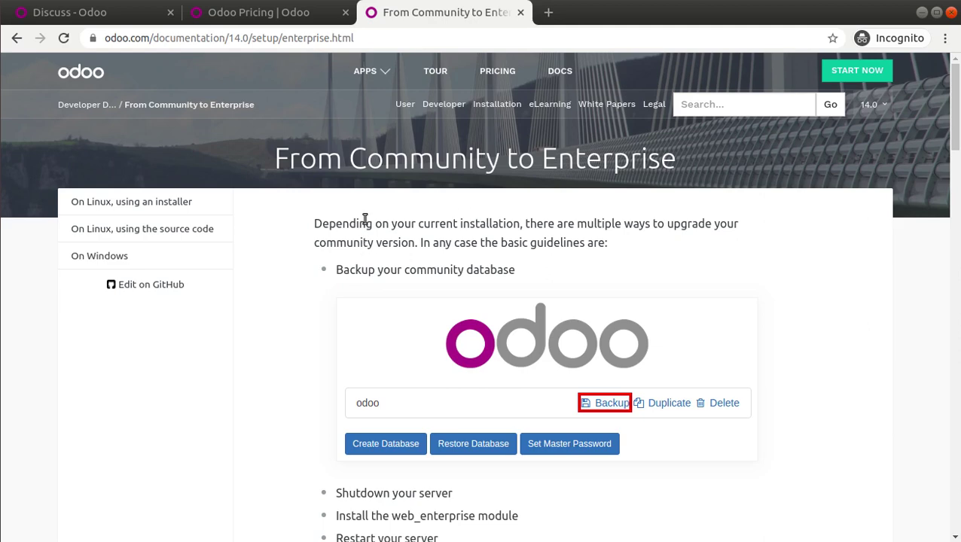
scroll(374, 272, "down", 1)
scroll(372, 305, "down", 3)
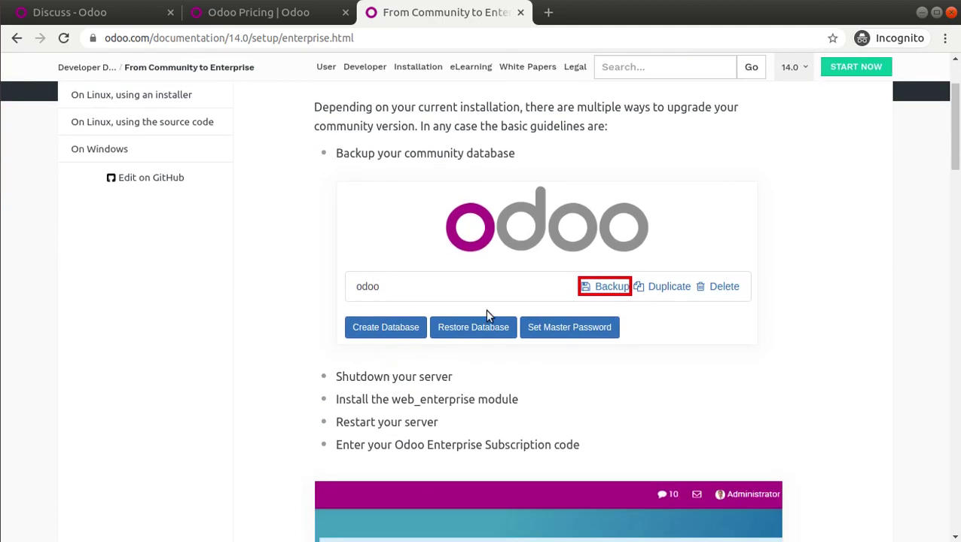
scroll(474, 305, "up", 2)
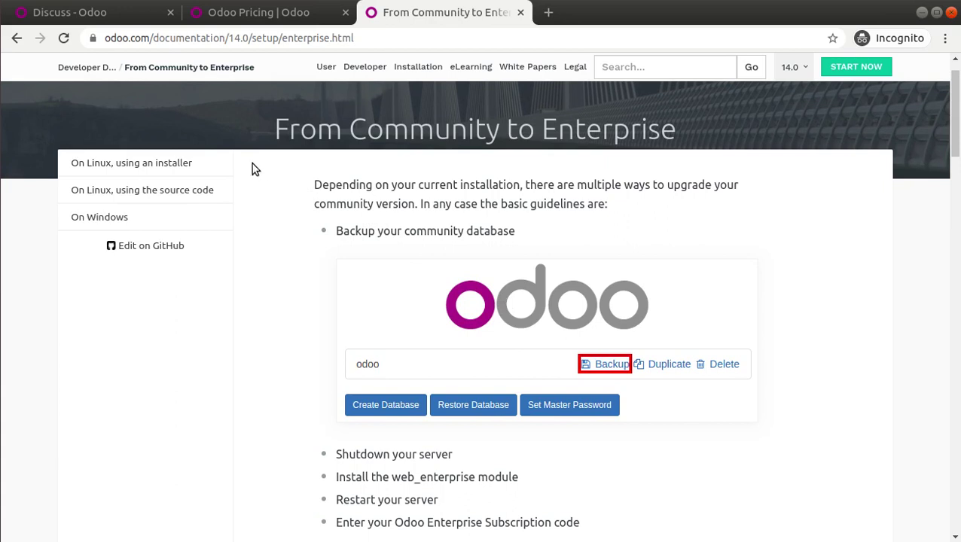
left_click(128, 14)
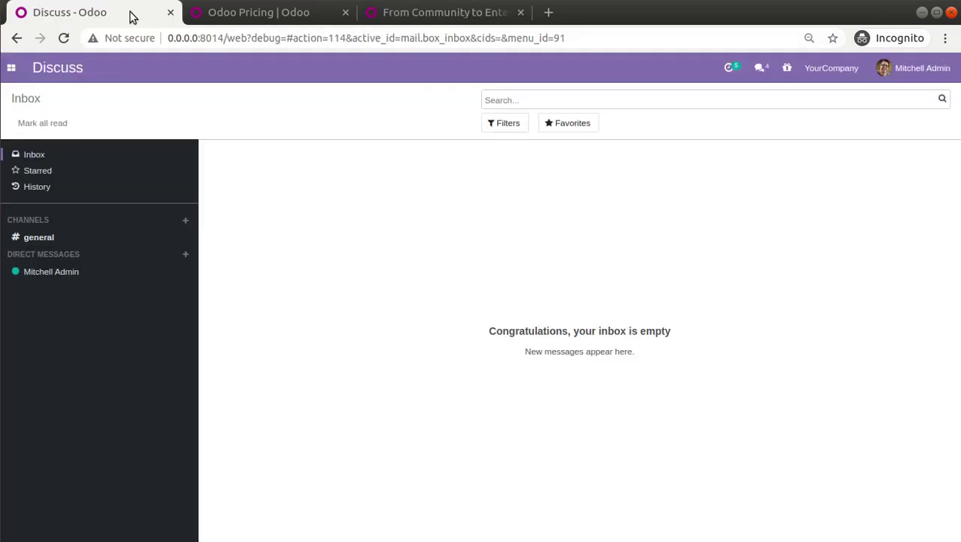
Log out of Odoo and open the database manager, cancelling the 14_dev backup form.
left_click(920, 68)
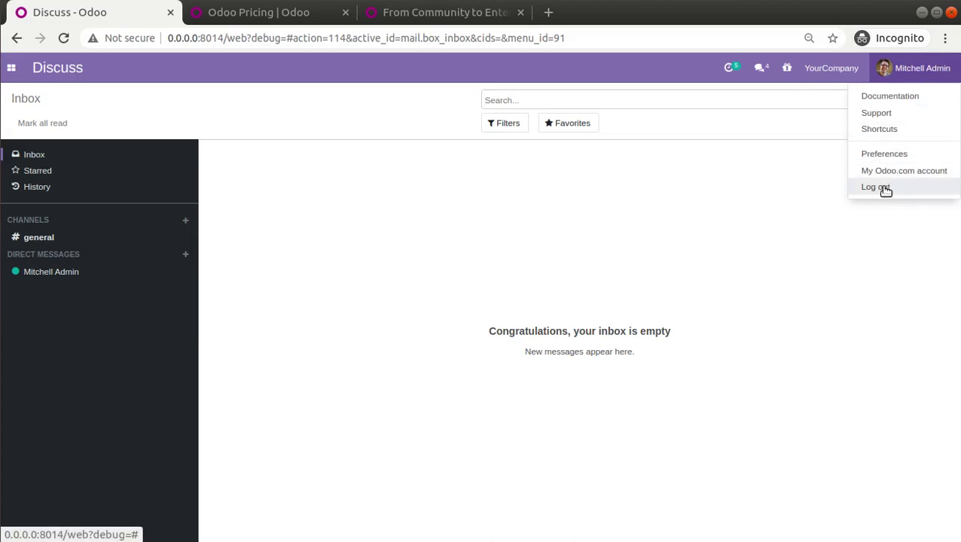
left_click(883, 189)
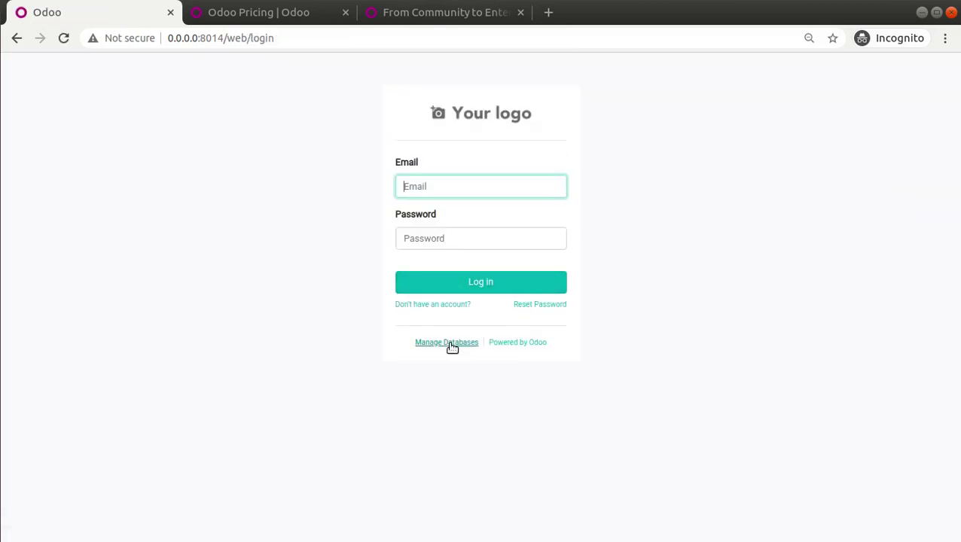
left_click(451, 345)
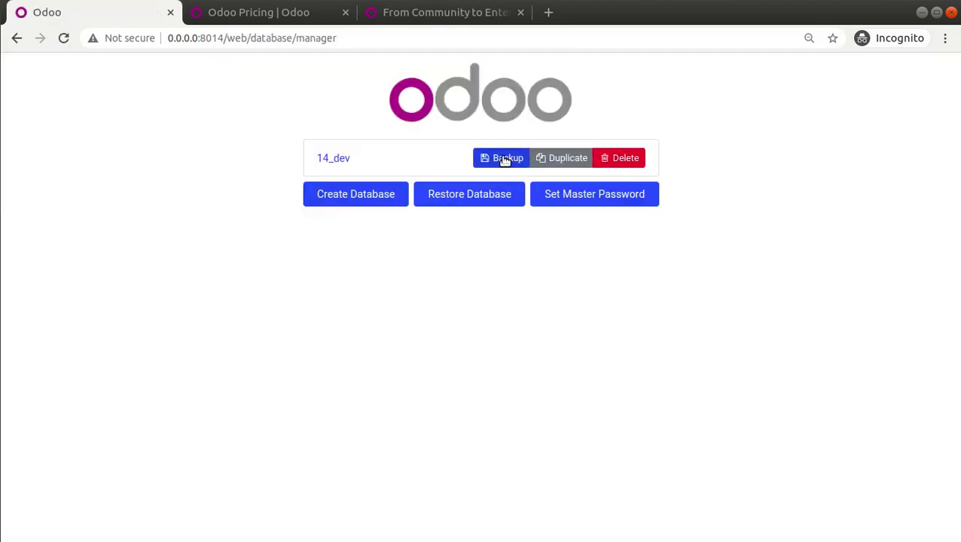
left_click(504, 157)
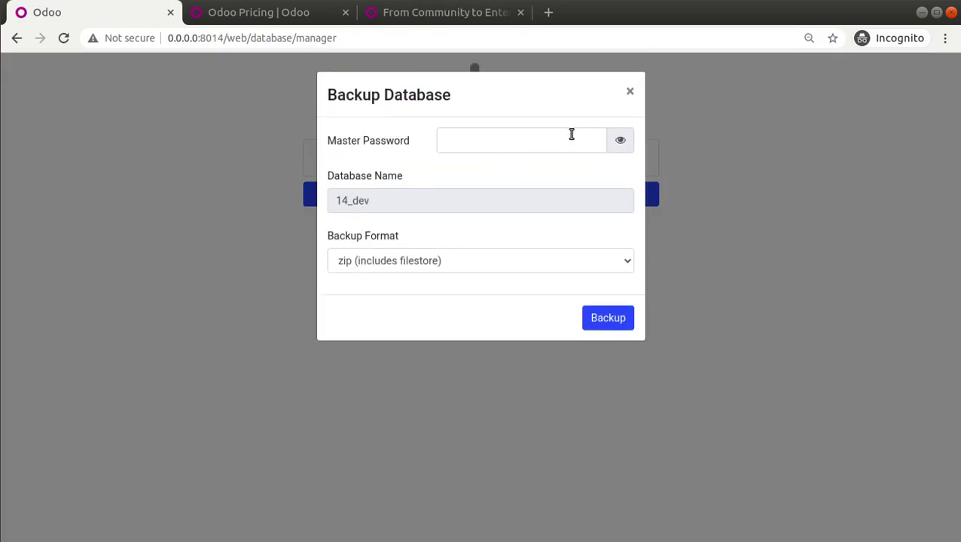
left_click(629, 92)
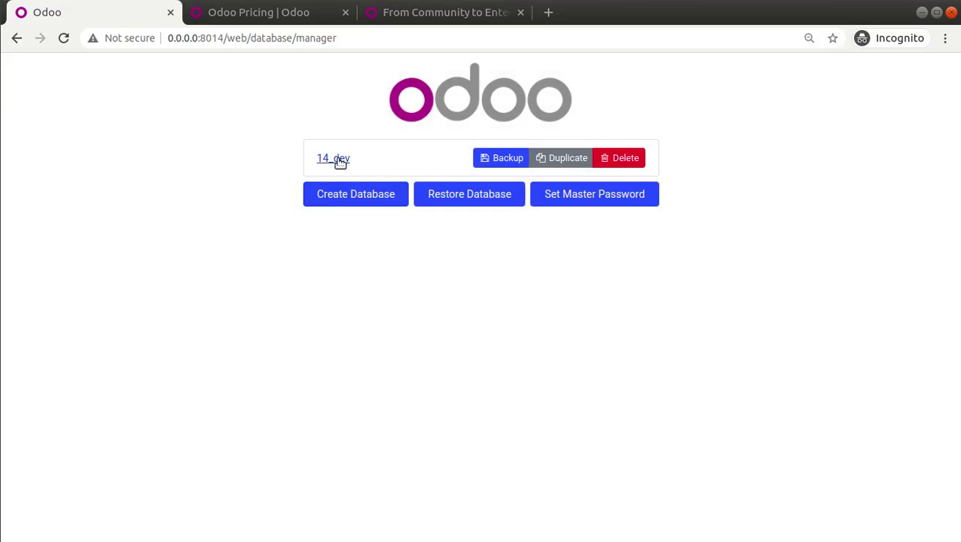
Log back into the 14_dev database as admin and switch to PyCharm.
left_click(339, 159)
type("adm")
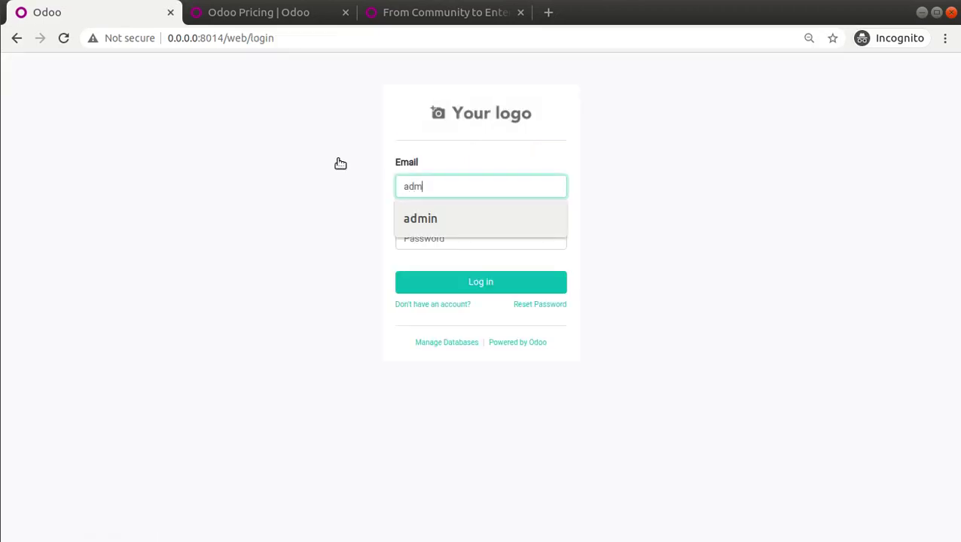
type("in")
key("Return")
type("admin")
key("Return")
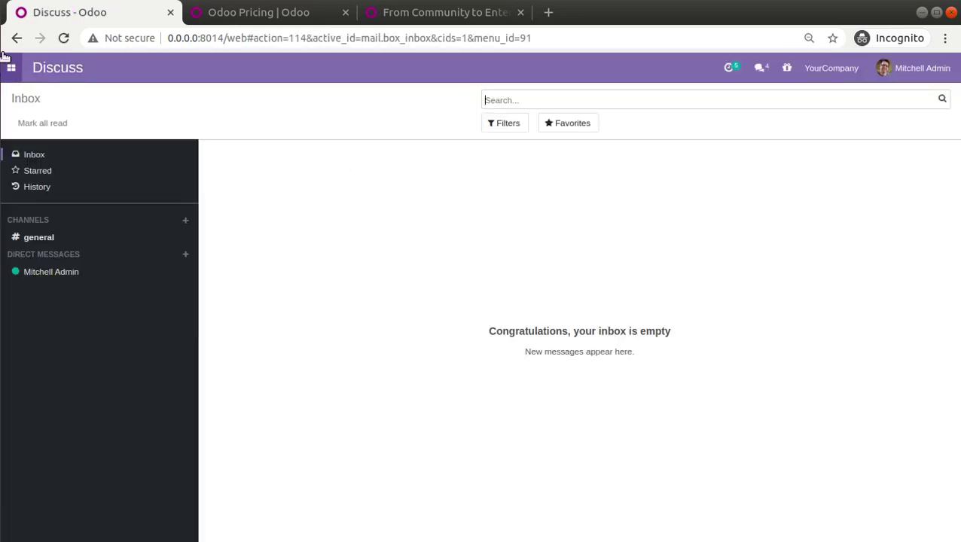
key("alt+Tab")
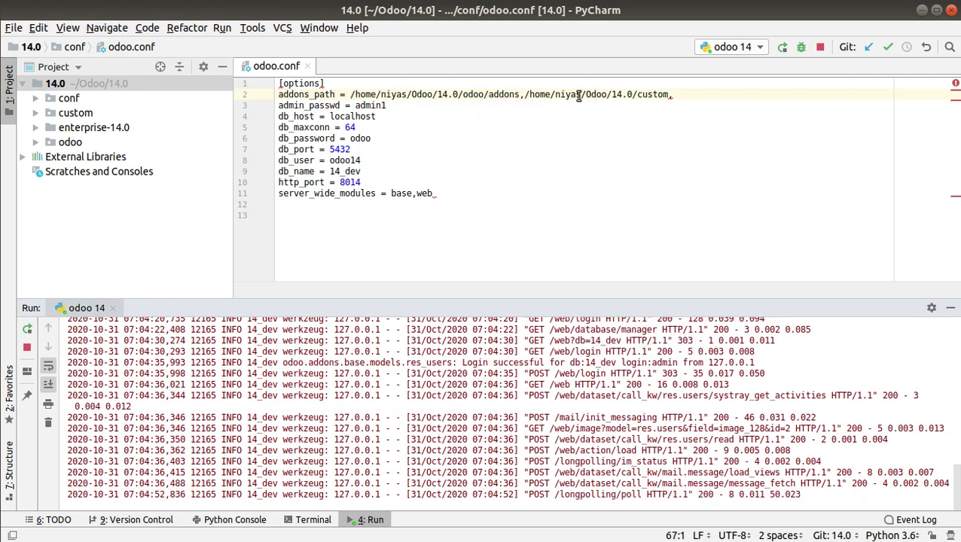
Append the copied enterprise-14.0 folder path to the end of addons_path in odoo.conf.
right_click(85, 131)
left_click(129, 173)
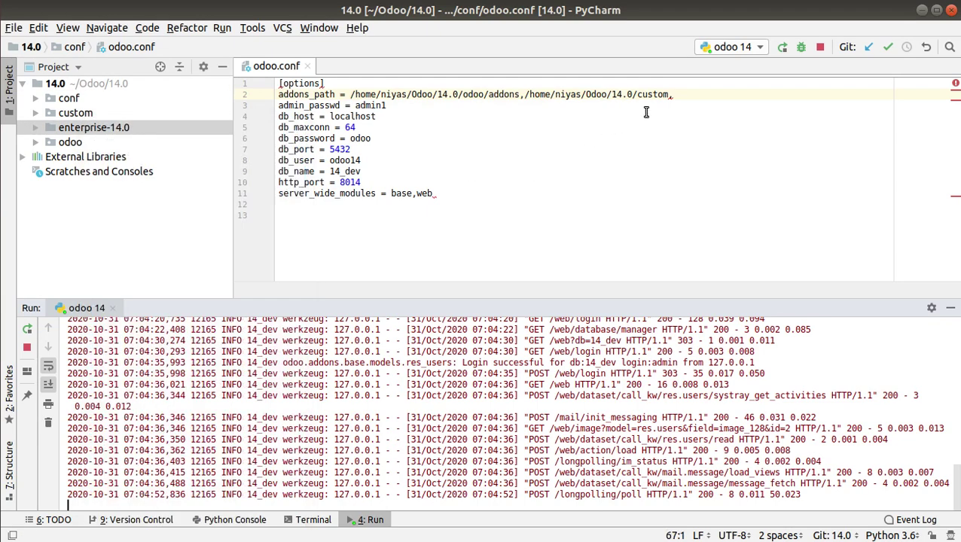
left_click(688, 96)
key("ctrl+v")
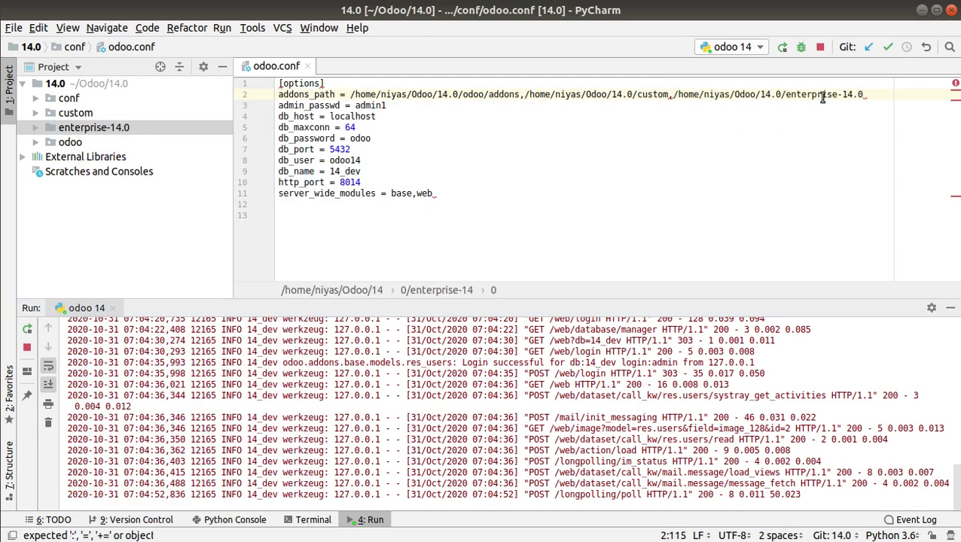
left_click_drag(654, 300, 648, 432)
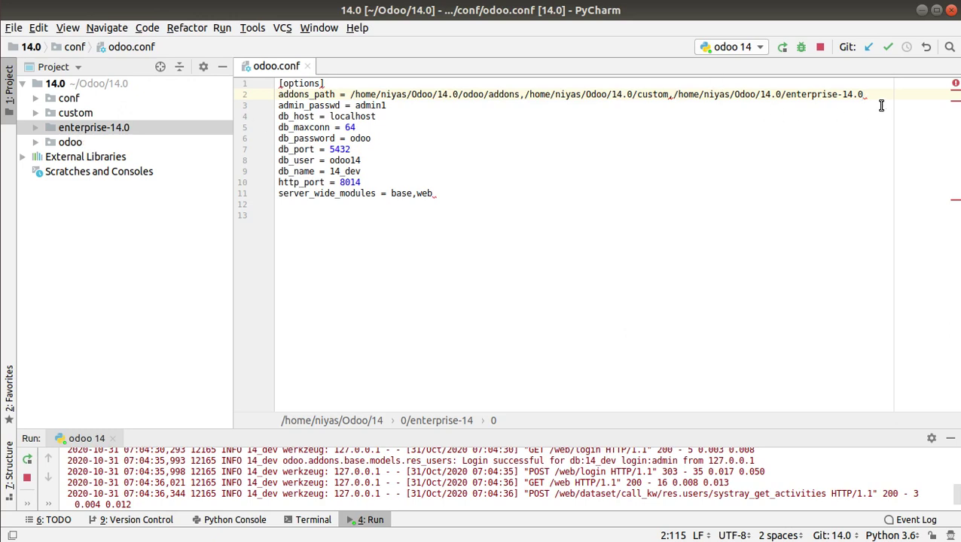
Restart the odoo 14 server with Stop and Rerun.
left_click(780, 47)
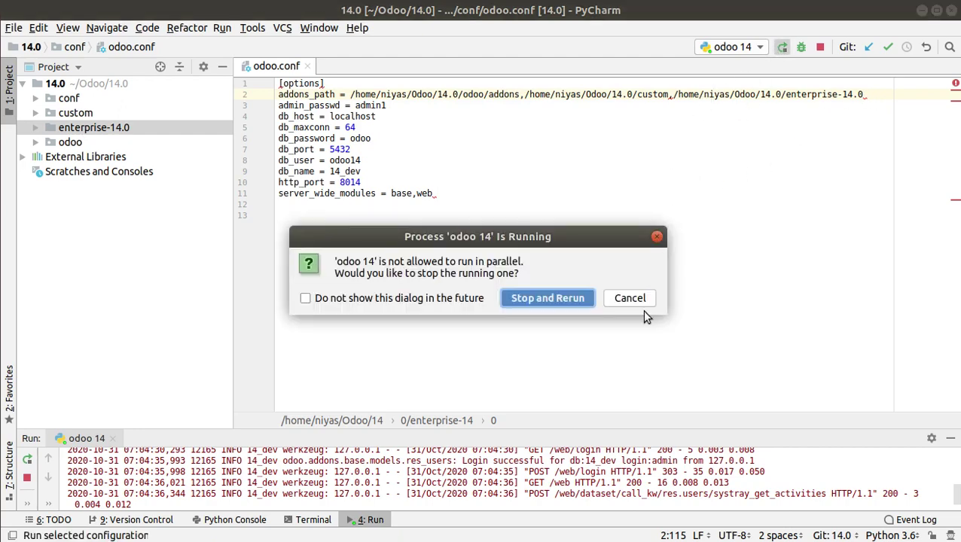
left_click(548, 298)
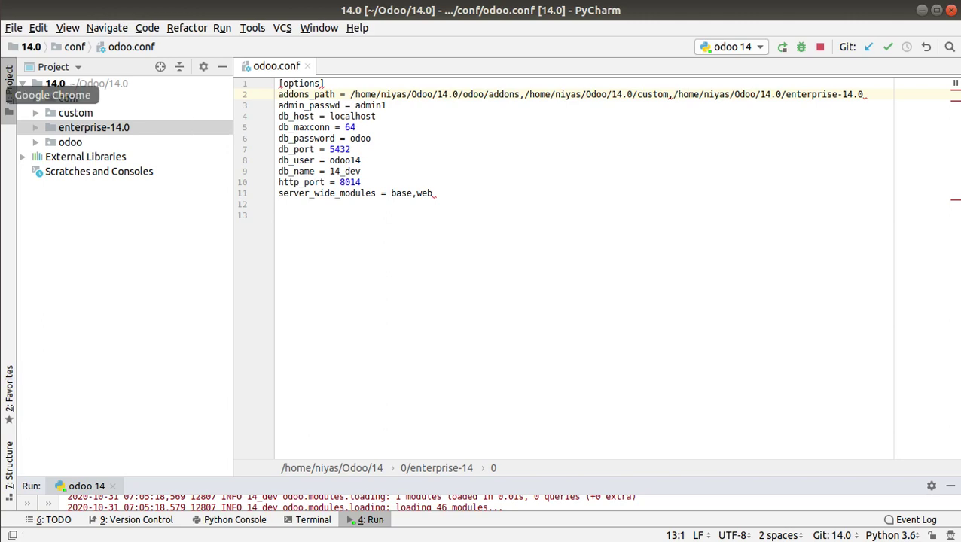
left_click(9, 95)
Activate developer mode from the Settings app.
left_click(19, 73)
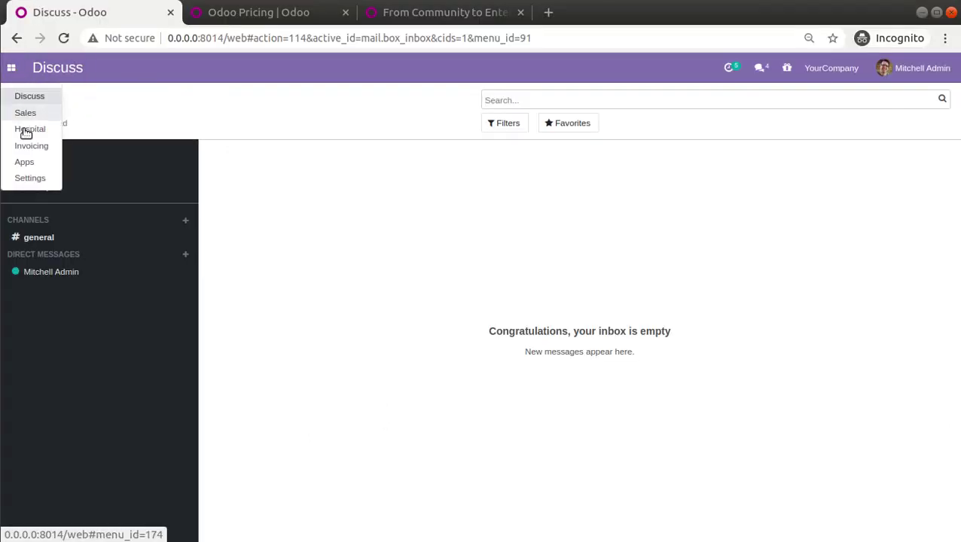
left_click(36, 178)
left_click_drag(957, 201, 958, 502)
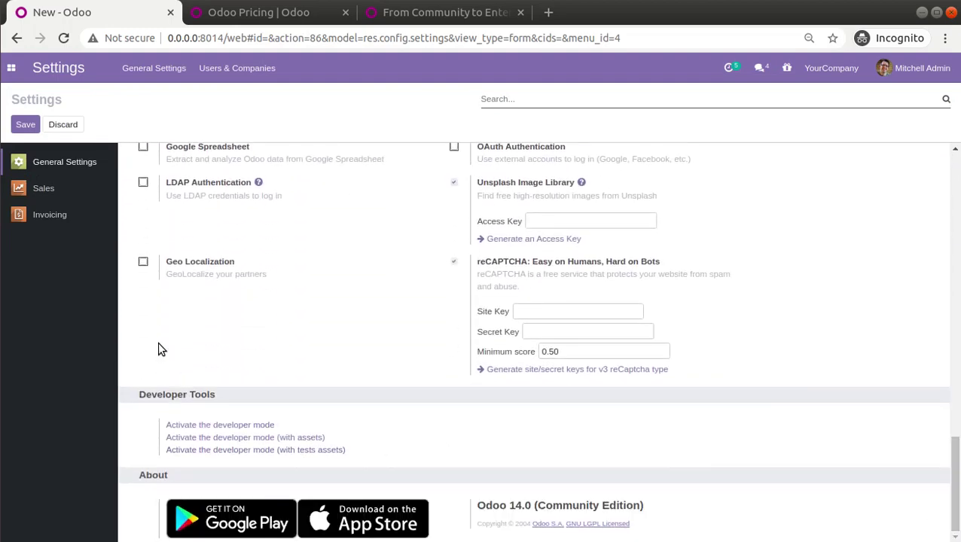
left_click(226, 426)
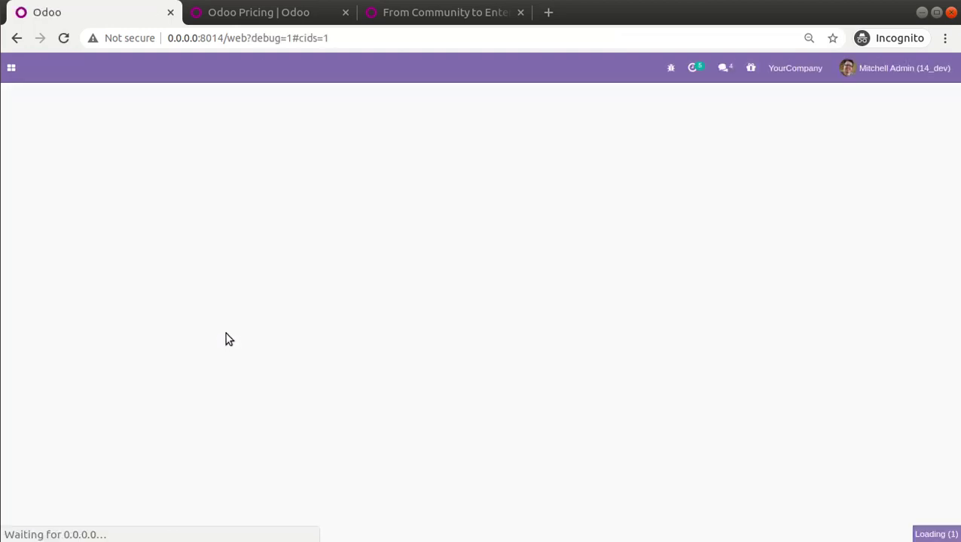
Refresh the module list with Update Apps List in the Apps app.
left_click(21, 73)
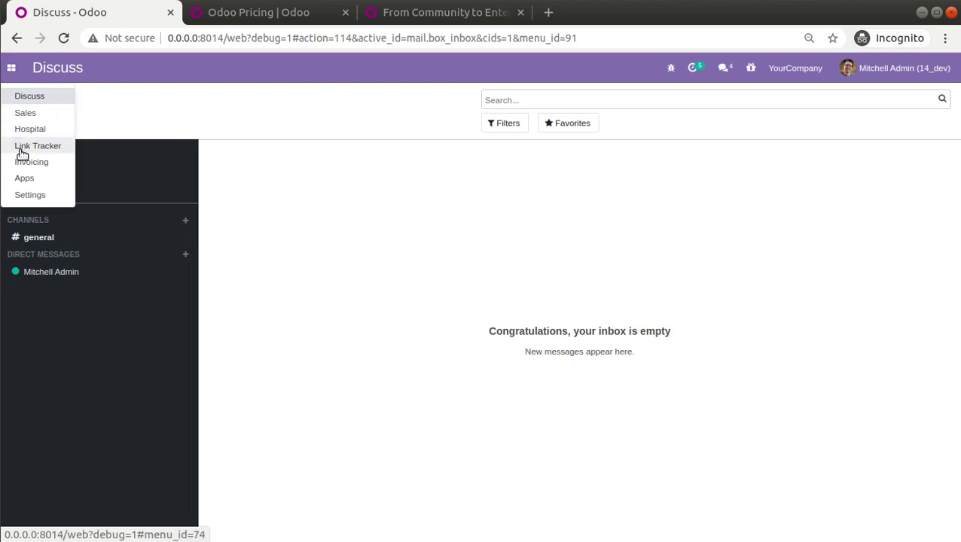
left_click(33, 181)
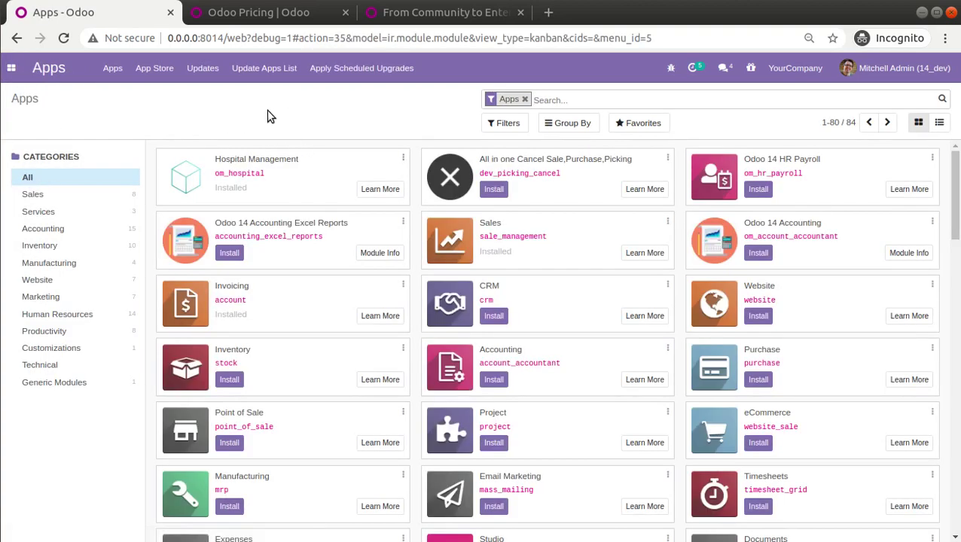
left_click(252, 75)
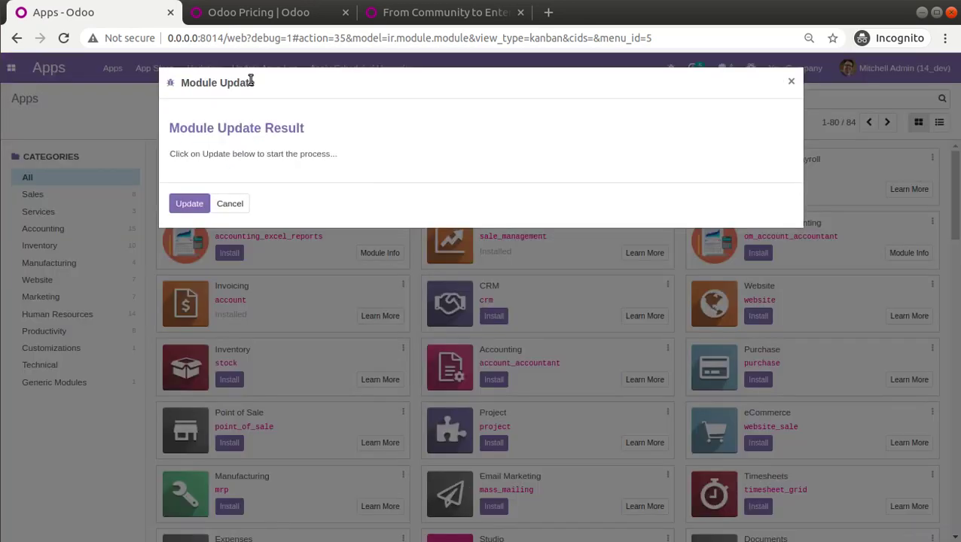
left_click(202, 208)
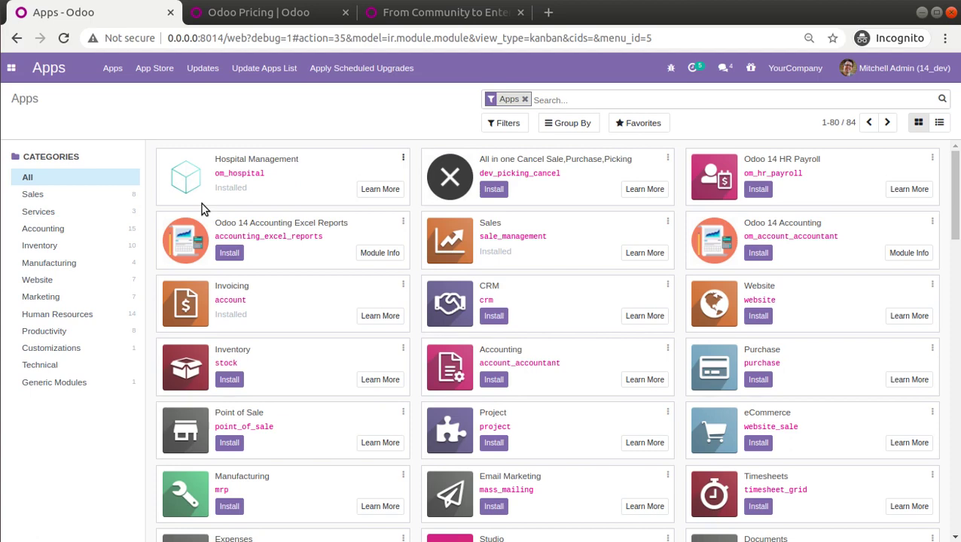
left_click(393, 15)
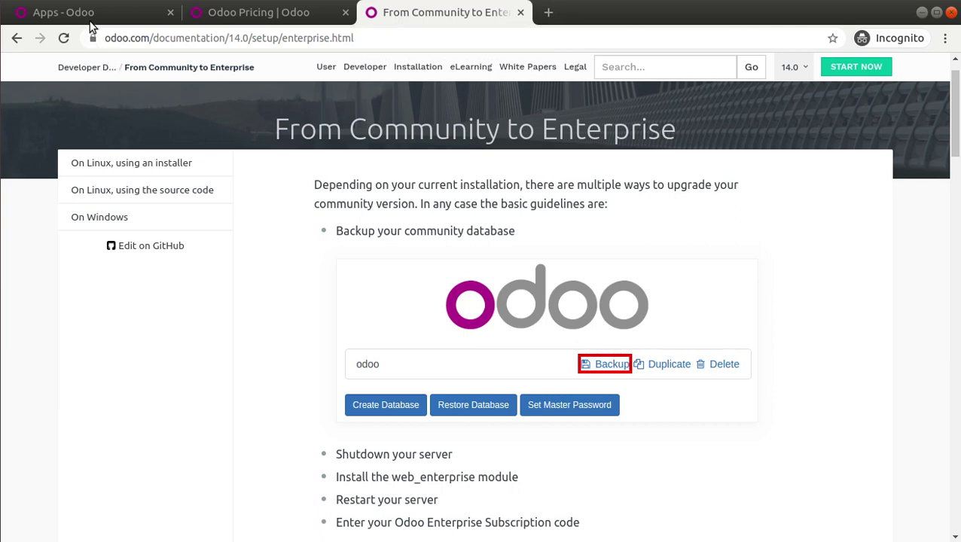
Select the web_enterprise module name in the upgrade guide, then go back to Odoo Apps.
scroll(311, 270, "down", 4)
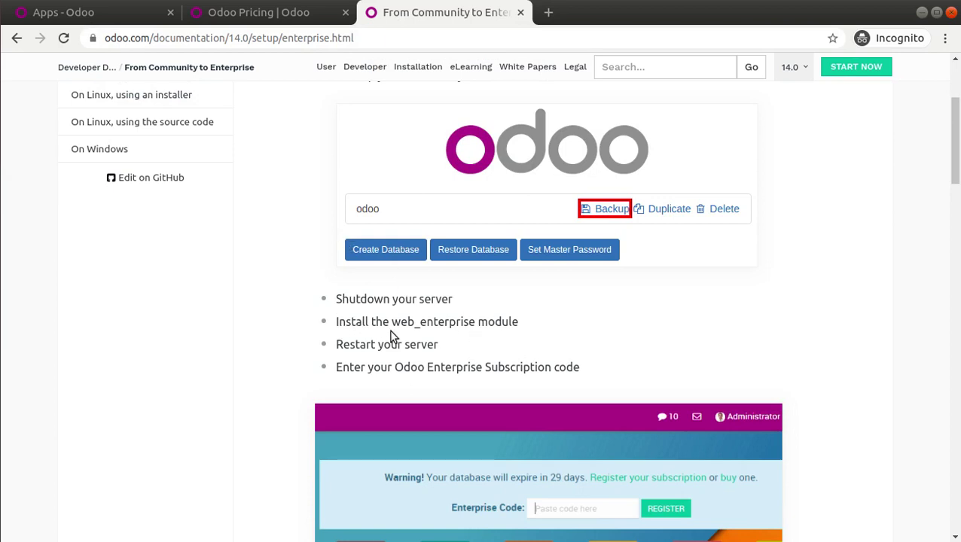
double_click(449, 321)
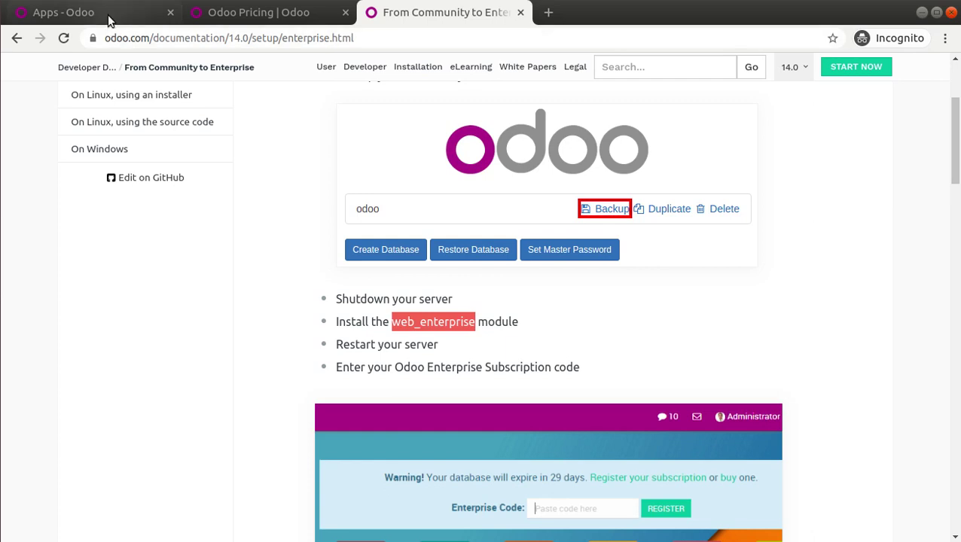
left_click(71, 8)
Filter the Apps list by the pasted 'web_enterprise' module name.
left_click(525, 100)
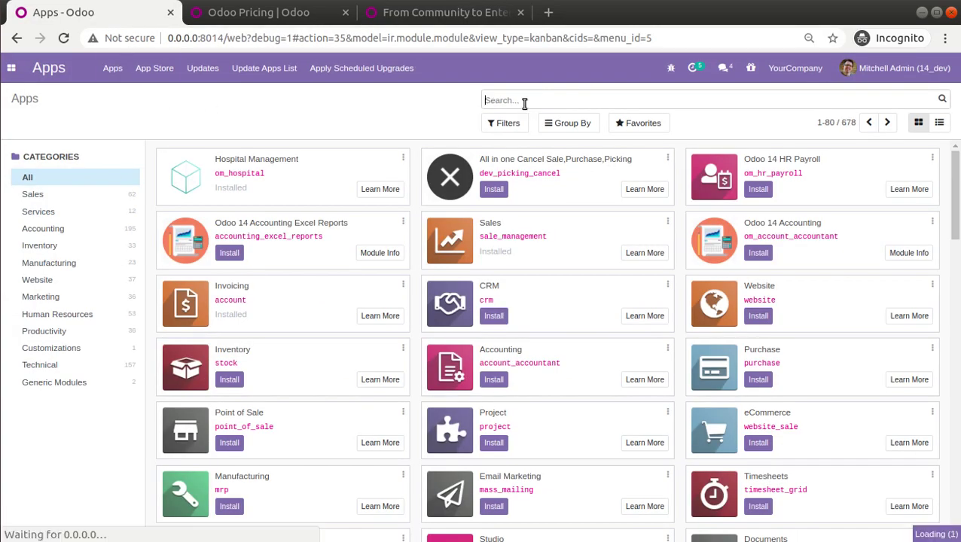
key("ctrl+v")
left_click(533, 119)
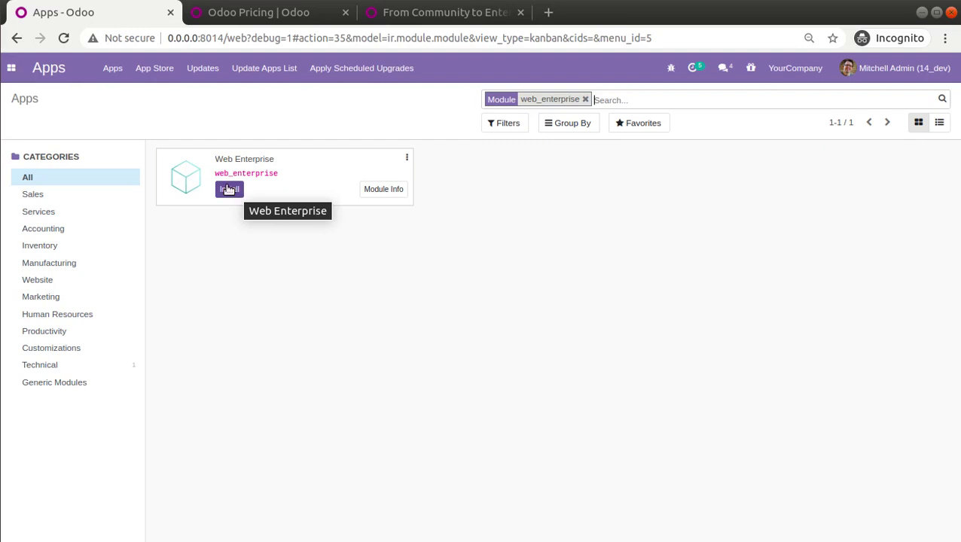
Duplicate the Apps tab and check Settings' About section showing Odoo 14.0 (Community Edition).
right_click(106, 12)
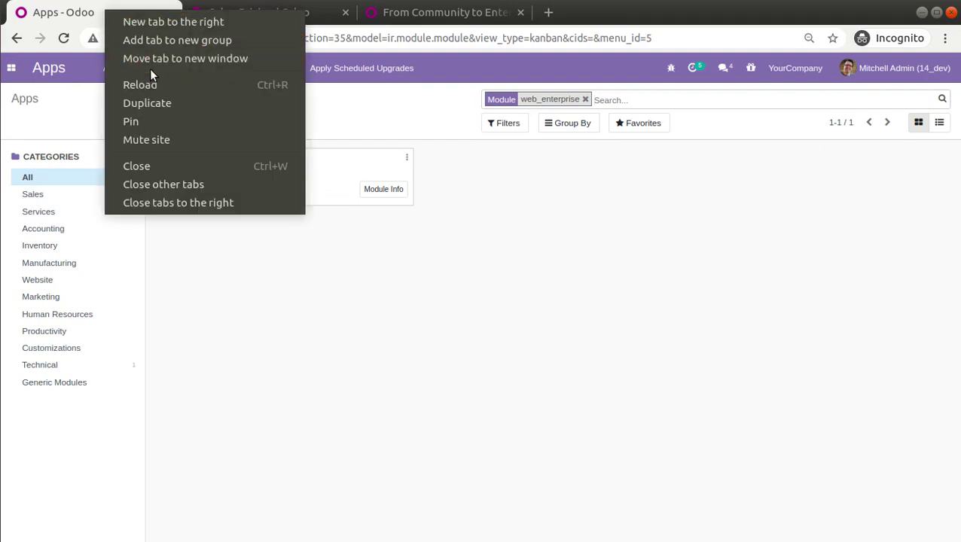
left_click(159, 107)
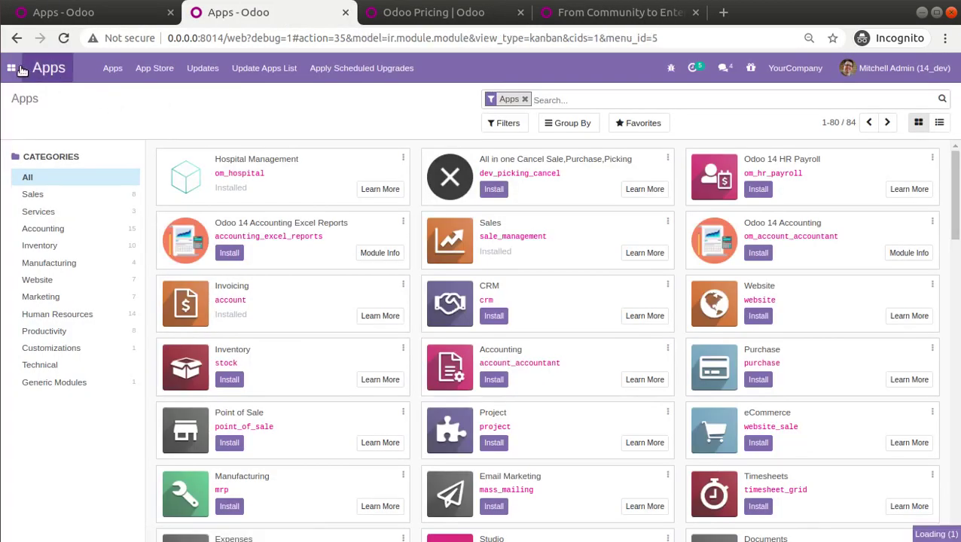
left_click(25, 69)
left_click(31, 197)
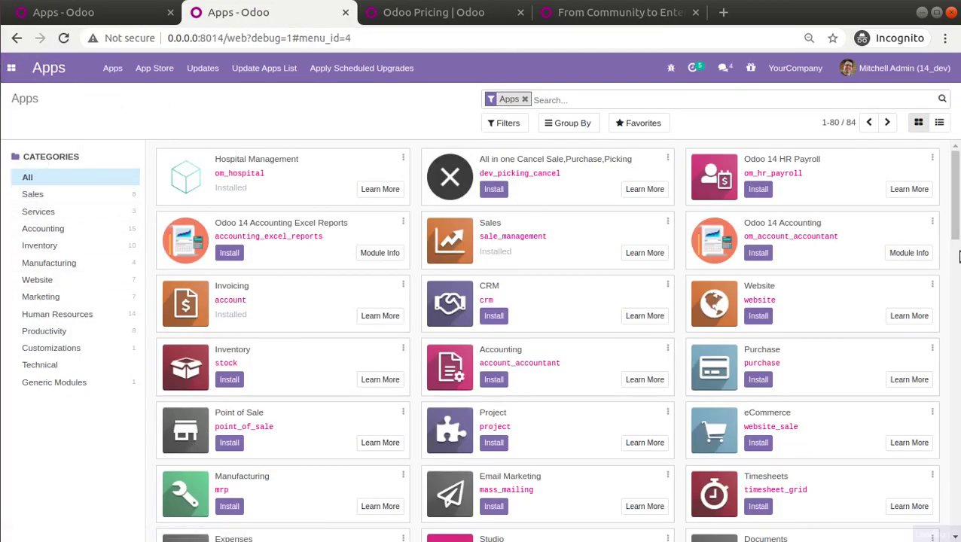
scroll(523, 527, "down", 20)
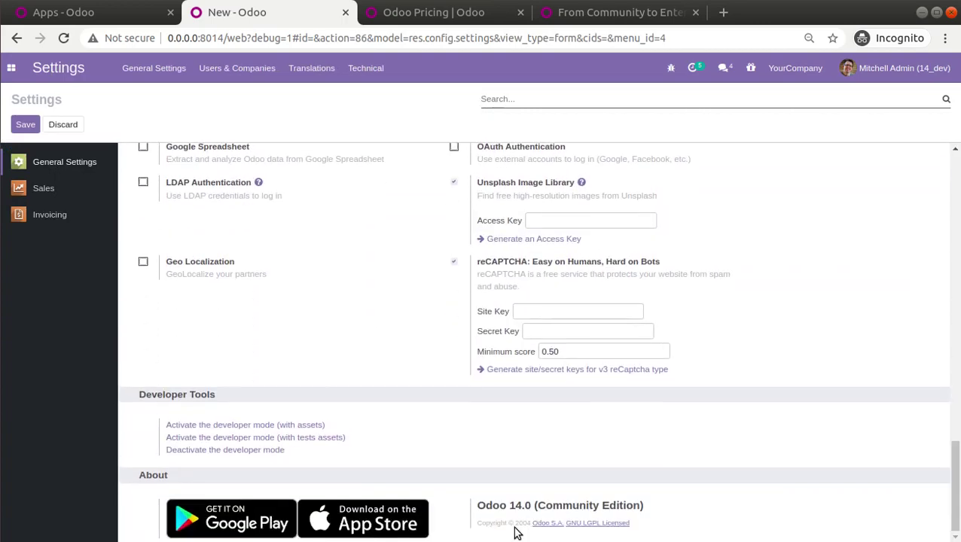
left_click(477, 510)
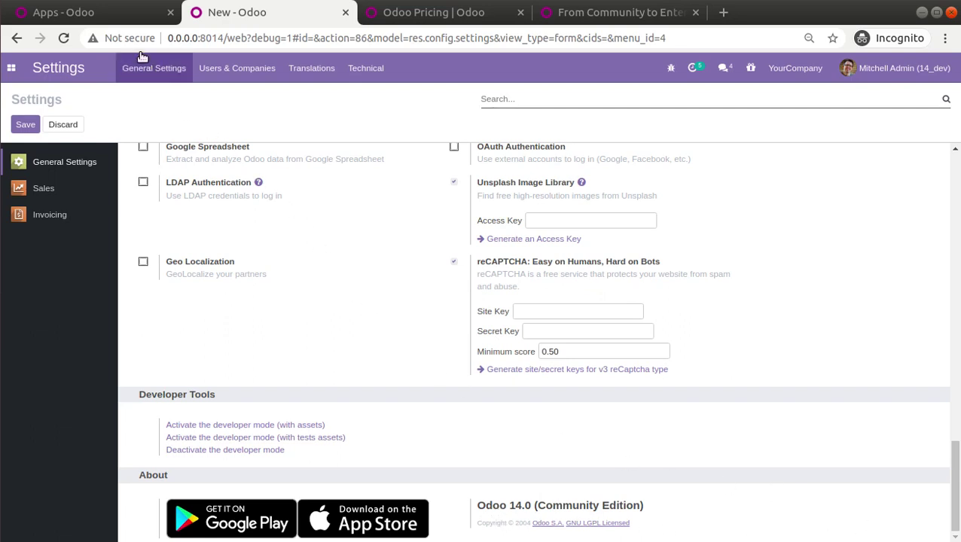
left_click(125, 18)
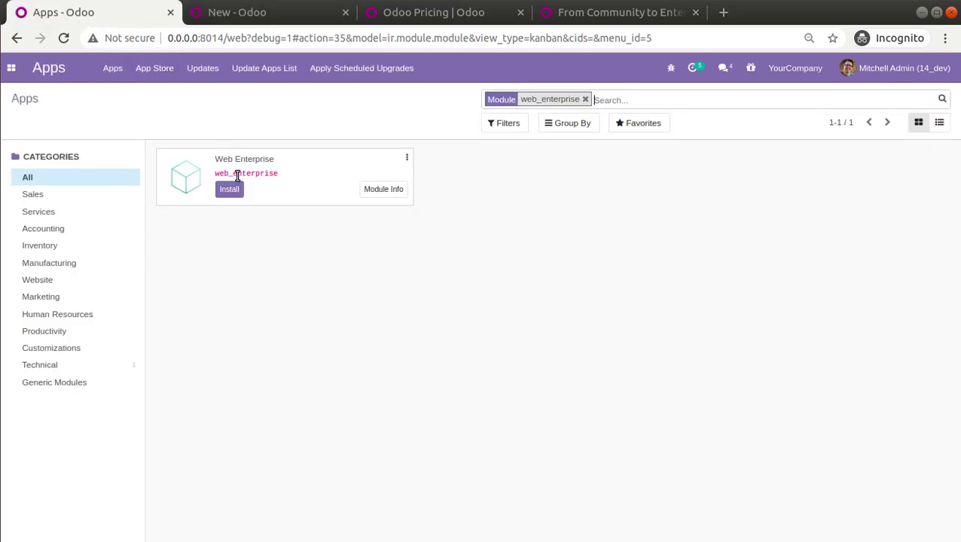
Install the Web Enterprise module from its app card.
left_click(229, 189)
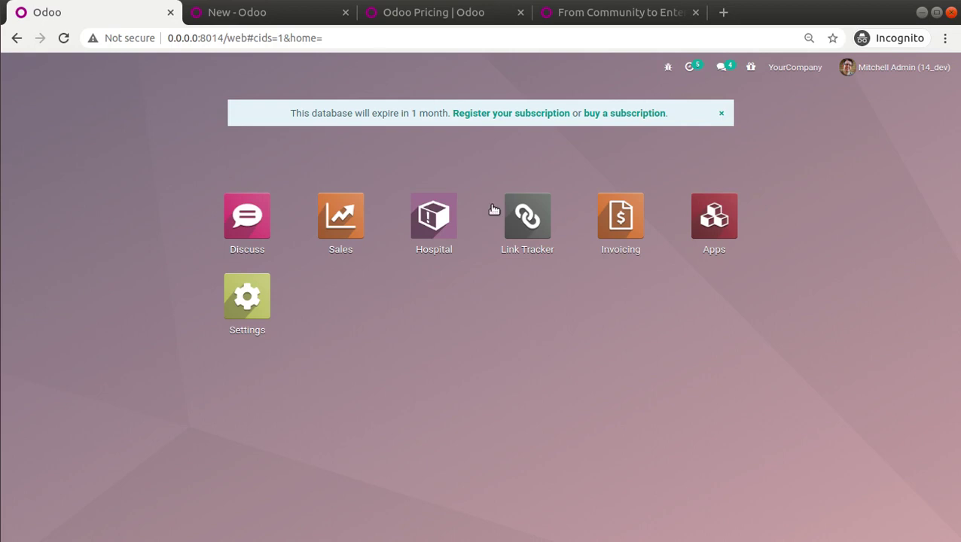
Reload Settings and highlight the Odoo 14.0+e (Enterprise Edition) version line under About.
left_click(275, 15)
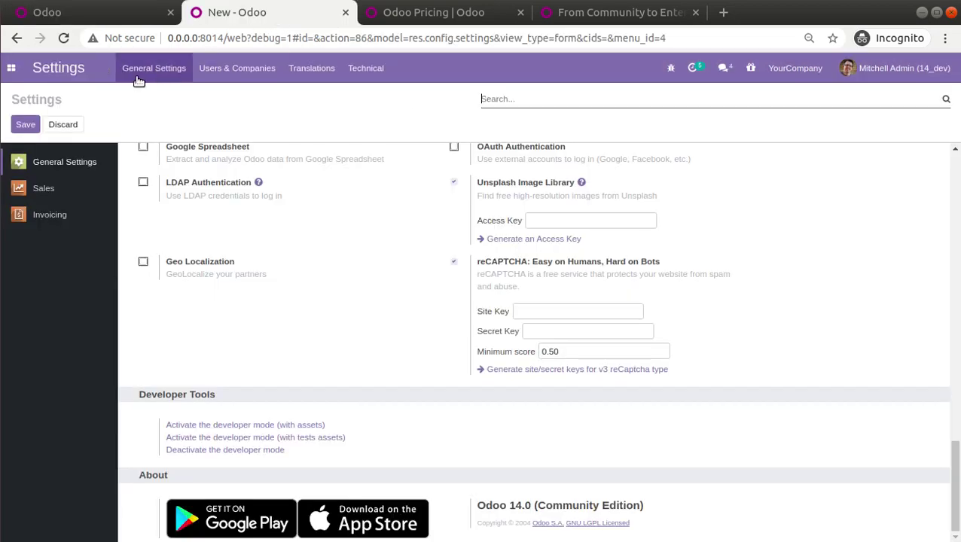
left_click(66, 41)
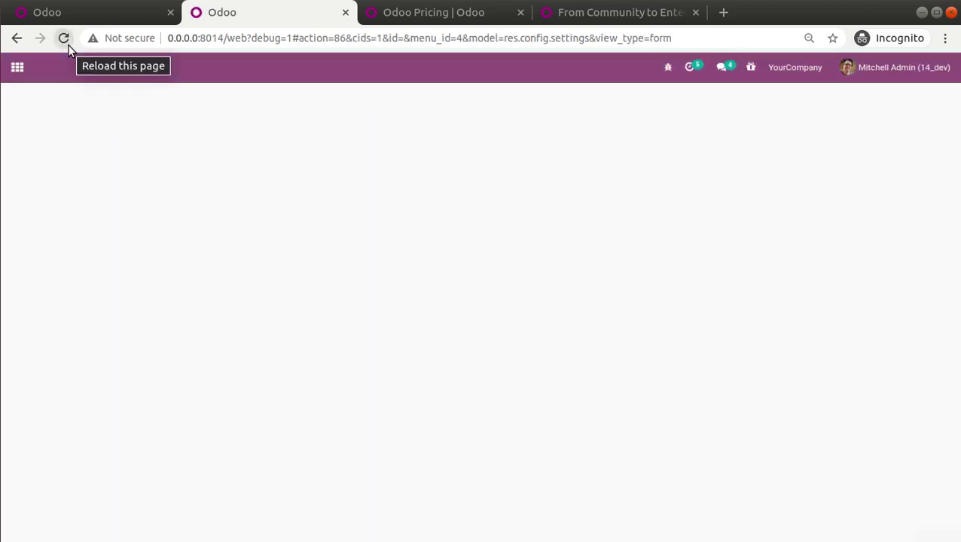
left_click_drag(958, 199, 956, 493)
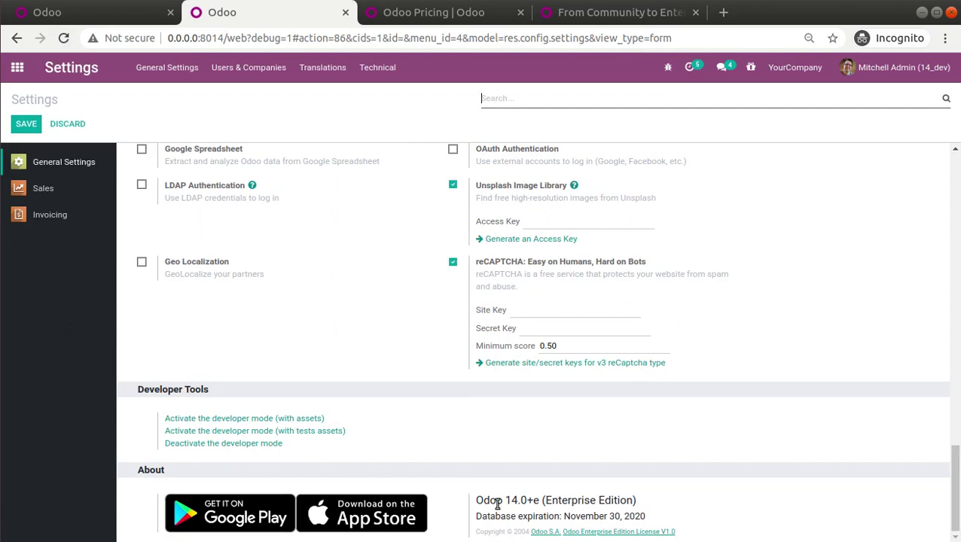
left_click_drag(477, 506, 663, 504)
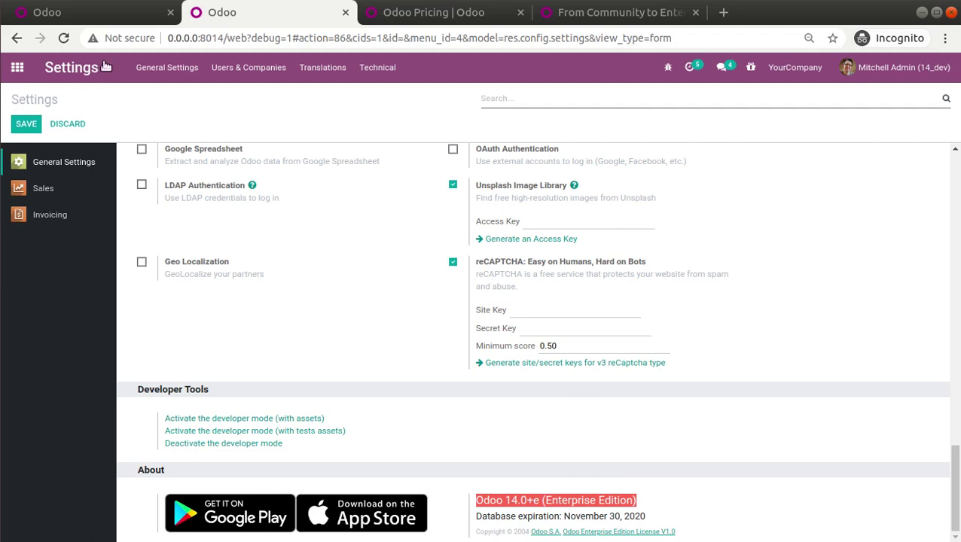
left_click(86, 13)
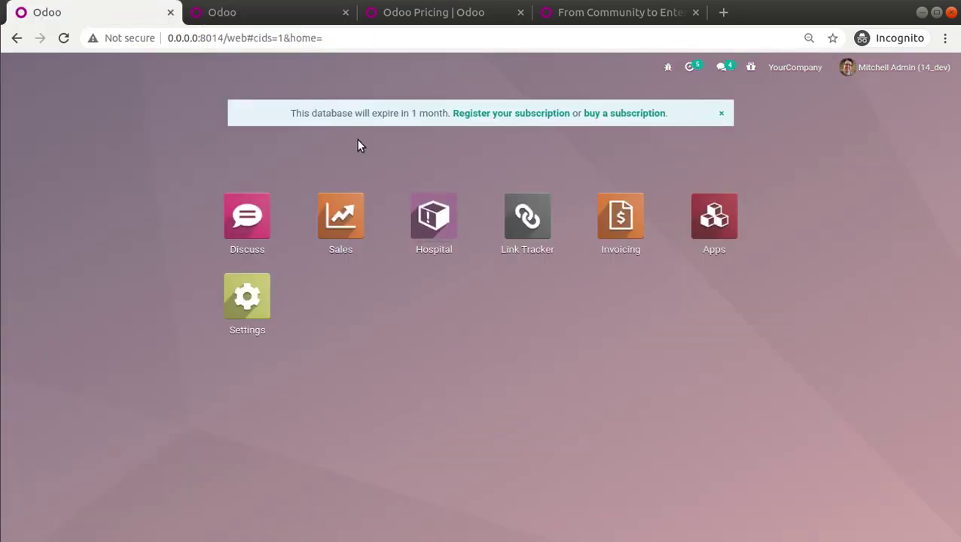
Open 'Register your subscription' in the expiry banner to show the Subscription Code field.
left_click(502, 114)
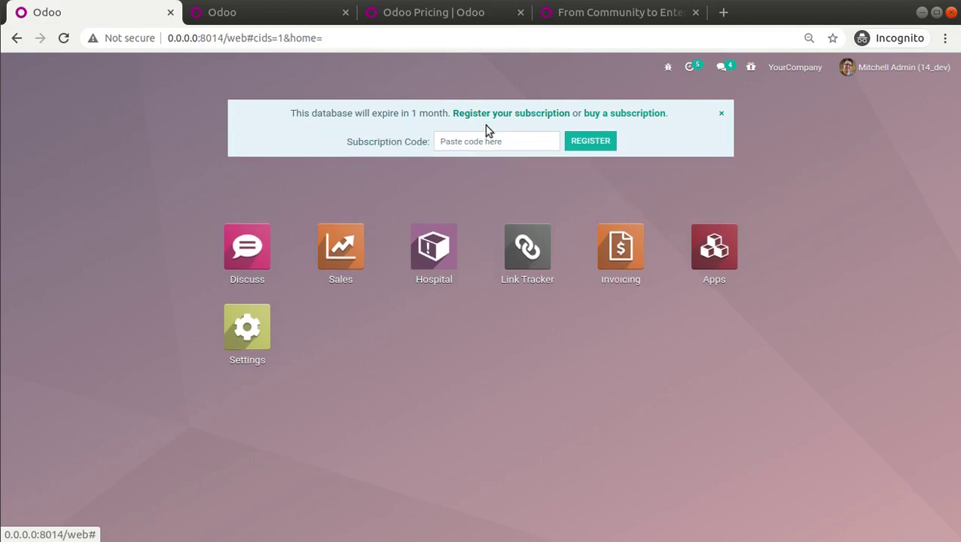